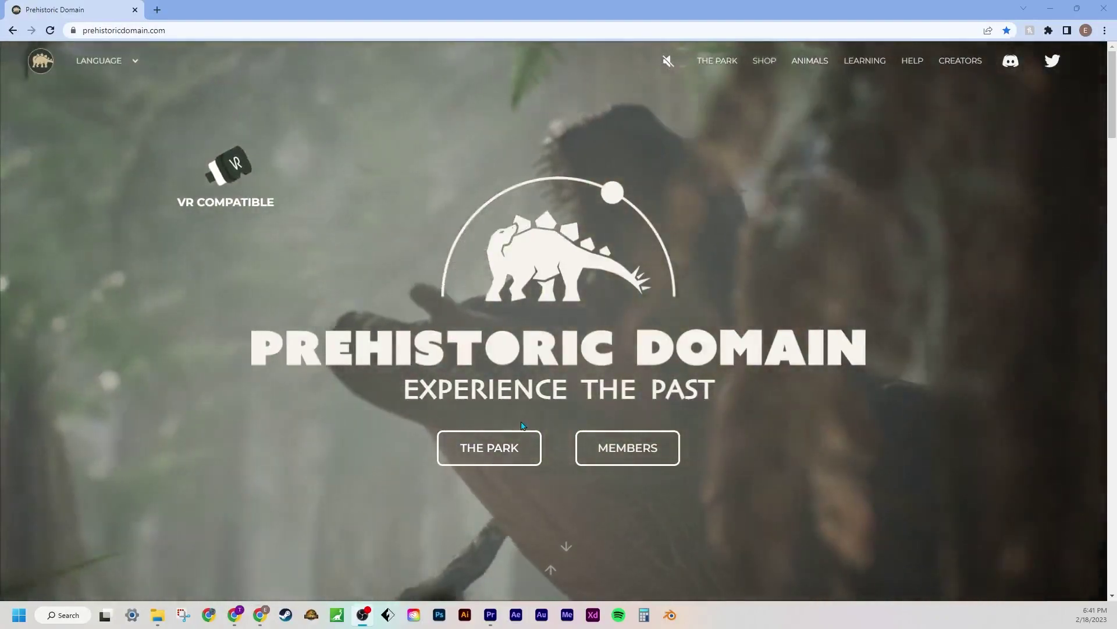
# Step: Open the park map and show the Sarcosuchus Exhibit popup, after briefly viewing Spinosaurus
pyautogui.click(494, 456)
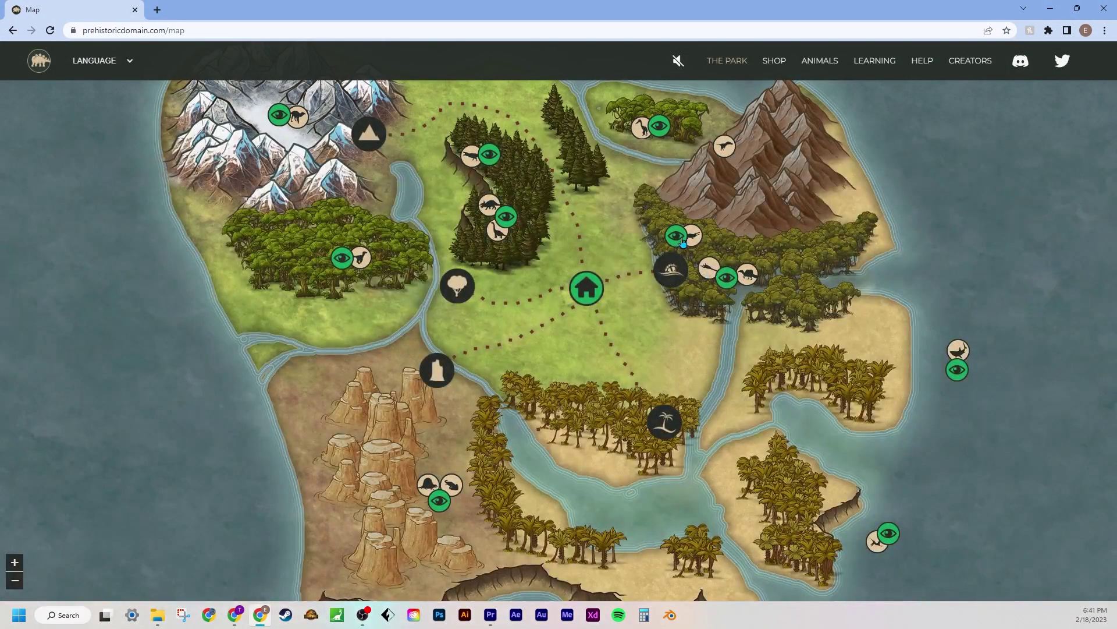
pyautogui.click(674, 236)
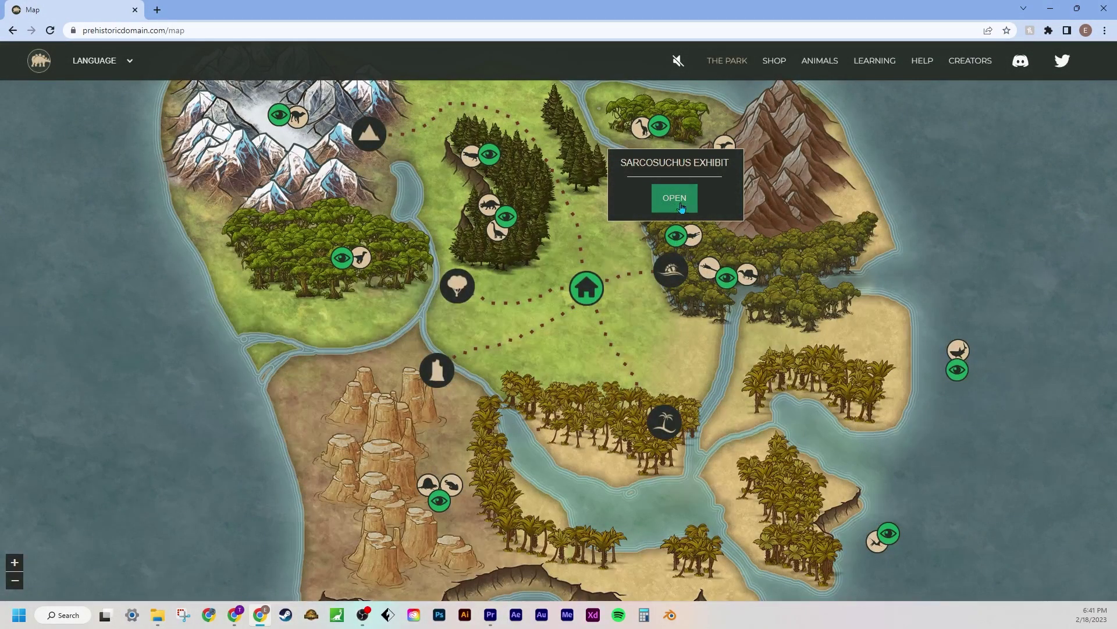
pyautogui.click(726, 290)
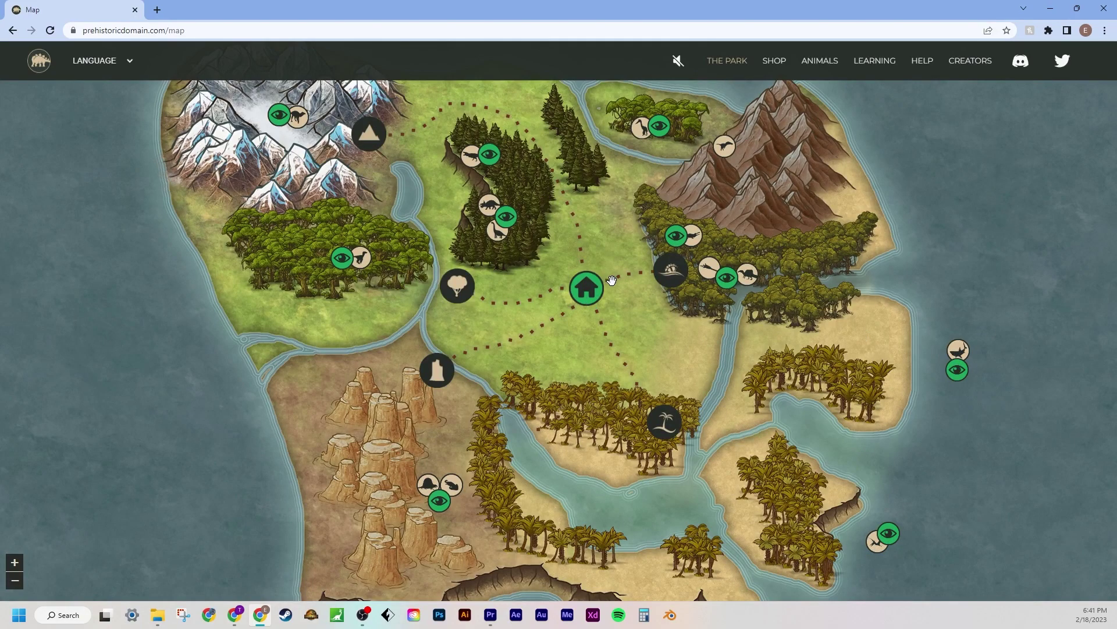
pyautogui.click(673, 236)
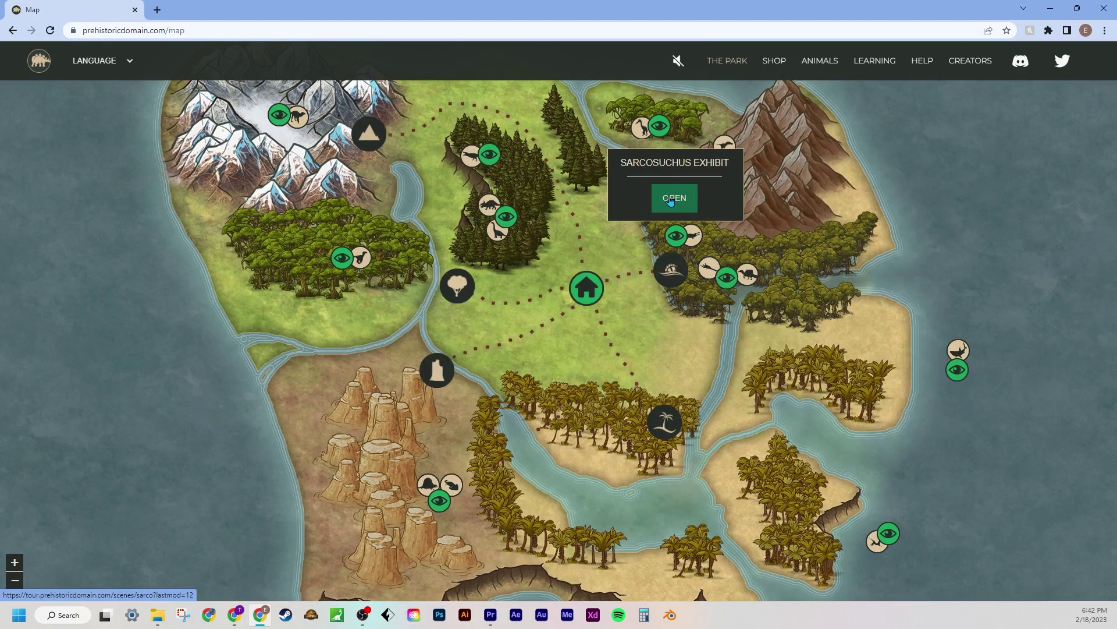
# Step: Open the Sarcosuchus exhibit and start the Viewing Gallery experience
pyautogui.click(671, 200)
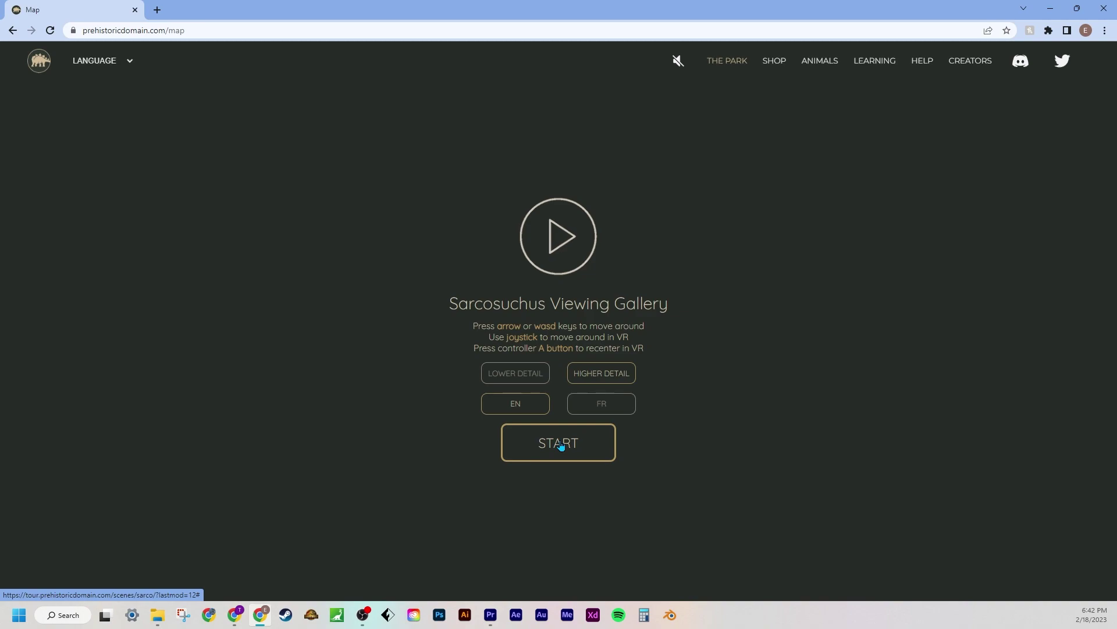
pyautogui.click(561, 446)
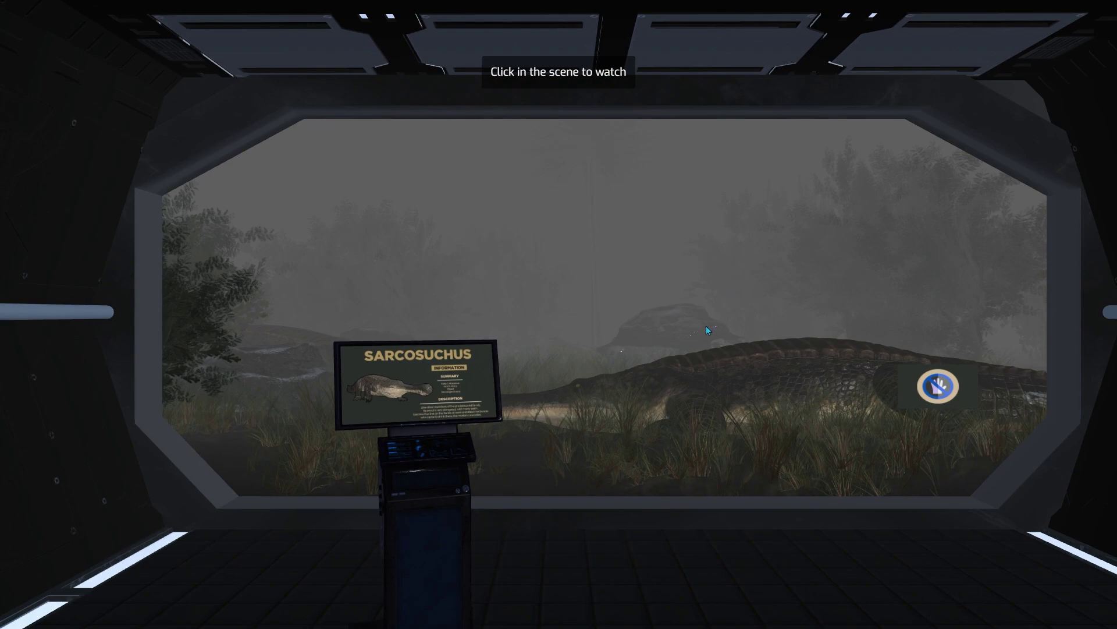
pyautogui.scroll(3, 699, 367)
pyautogui.scroll(5, 694, 392)
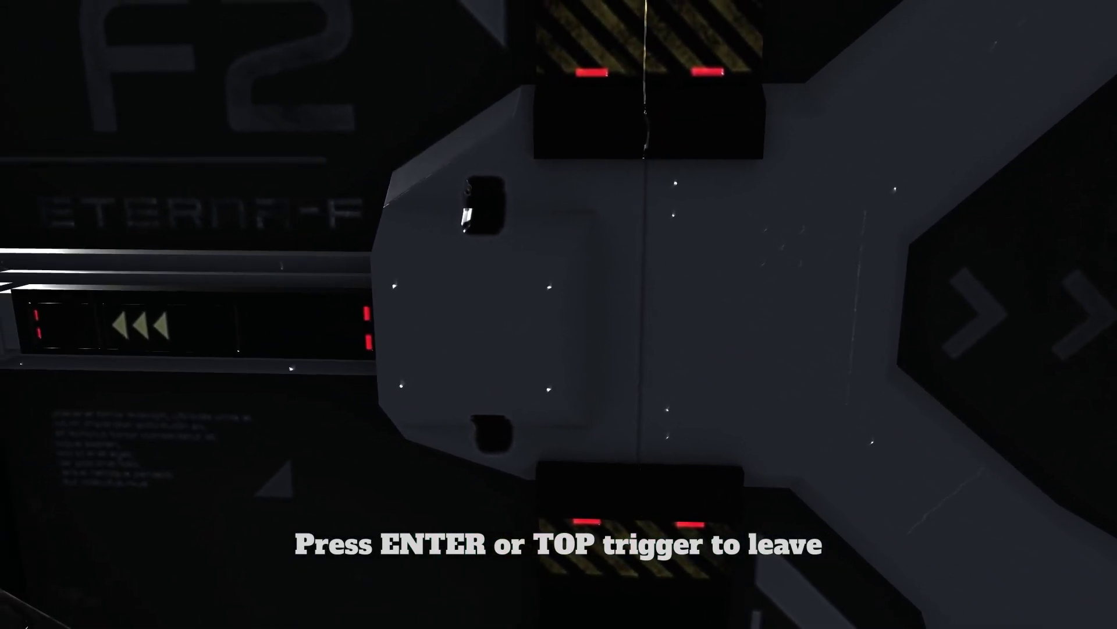
# Step: Exit the gallery, view the forest night tour info, then open and close the souvenir shop
pyautogui.press('Return')
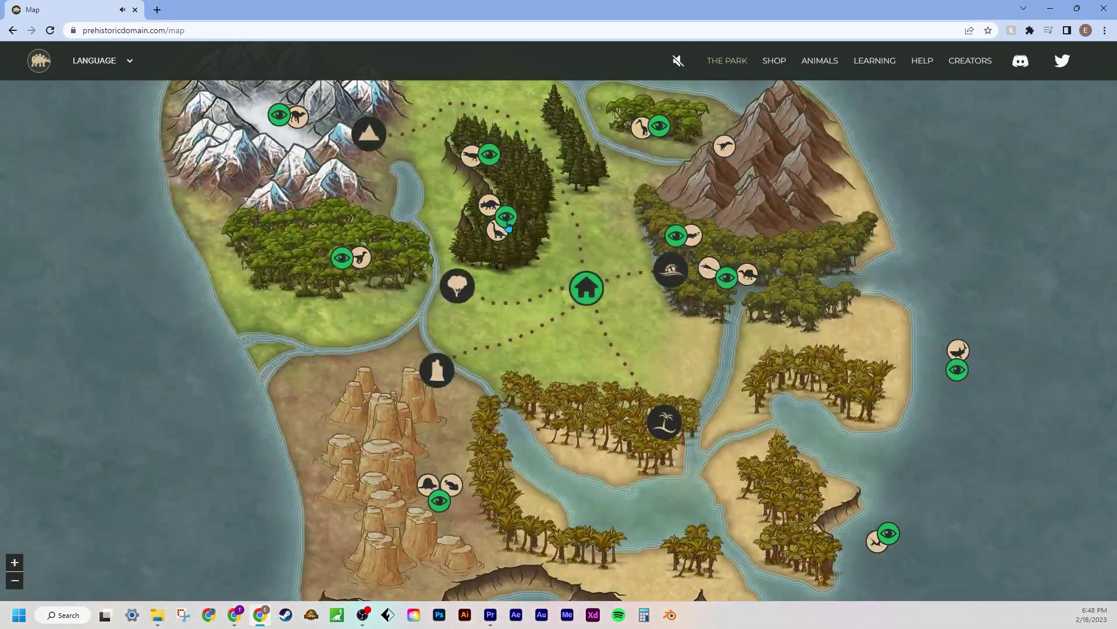
pyautogui.click(511, 229)
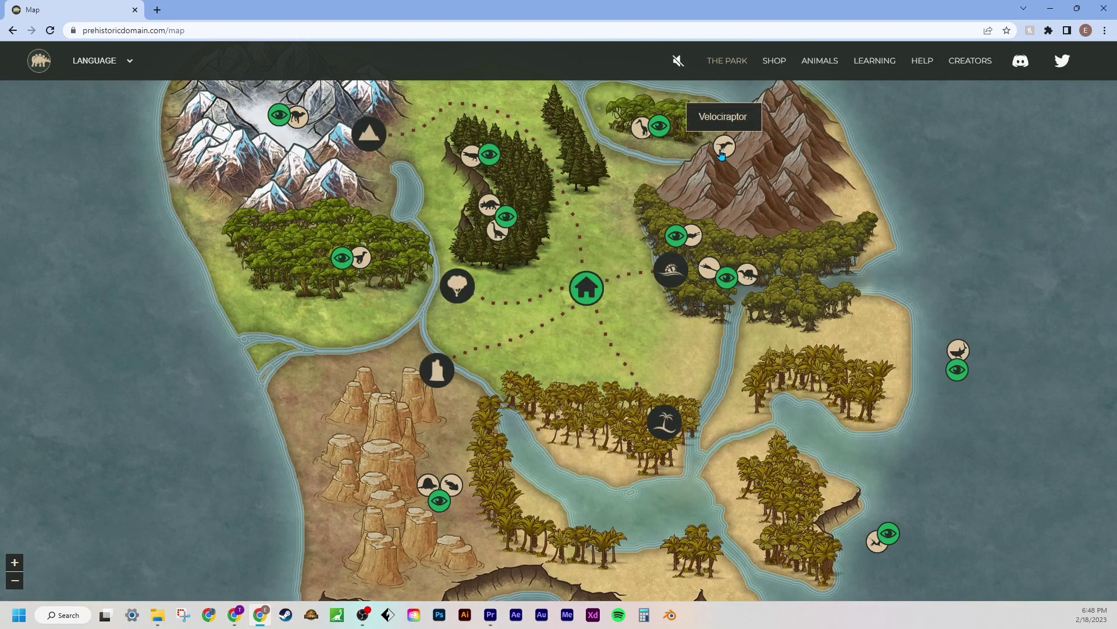
pyautogui.moveTo(575, 232); pyautogui.dragTo(576, 250)
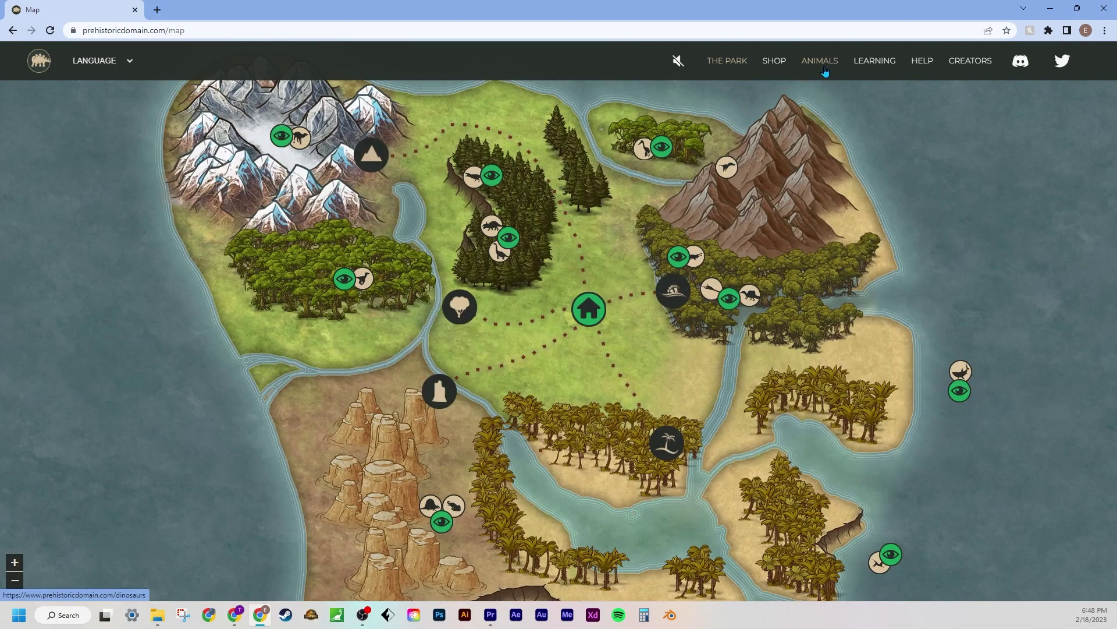
pyautogui.click(775, 61)
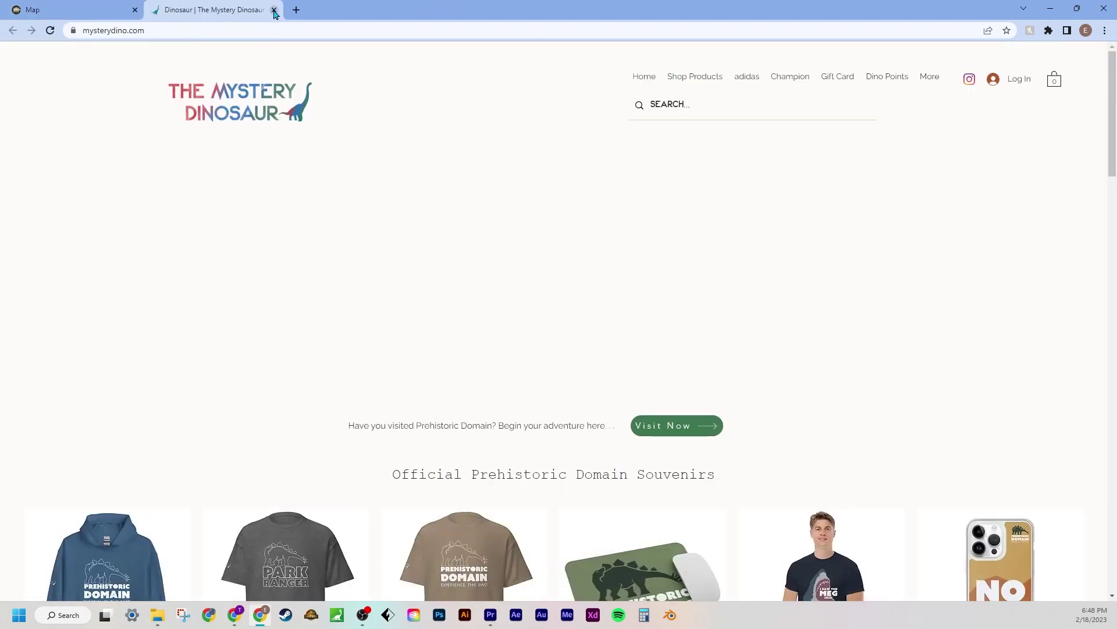
pyautogui.click(274, 11)
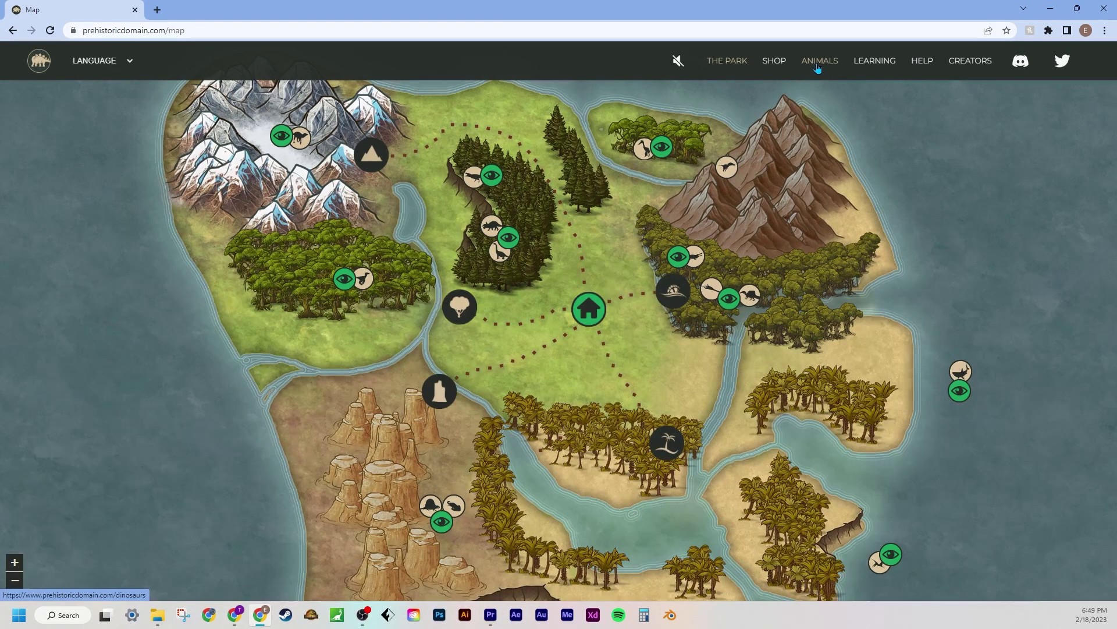
pyautogui.hotkey('alt', 'Tab')
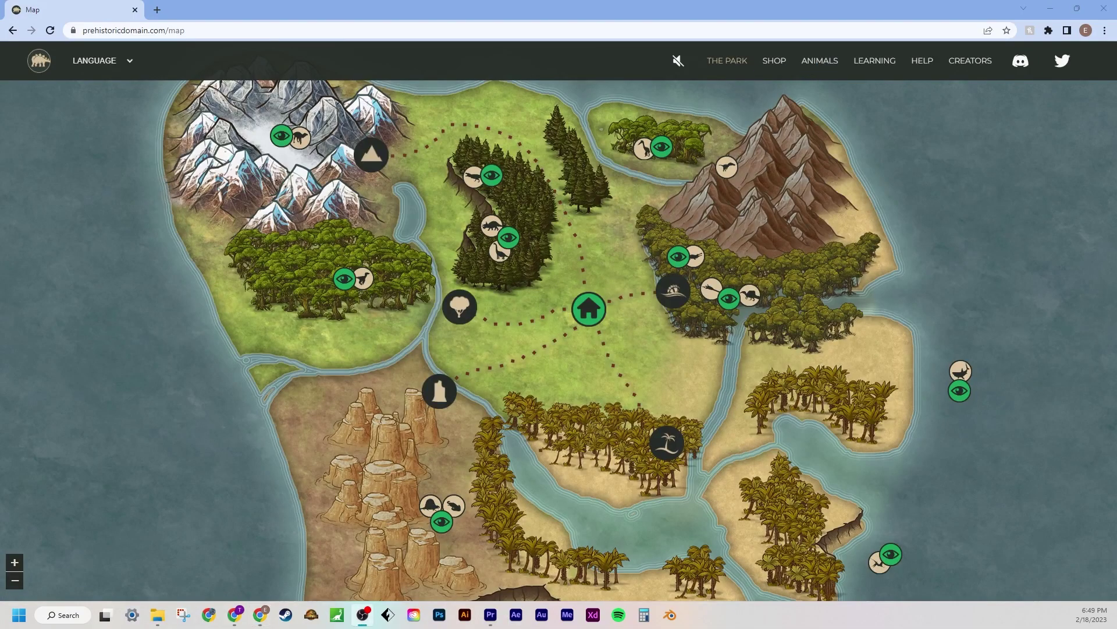